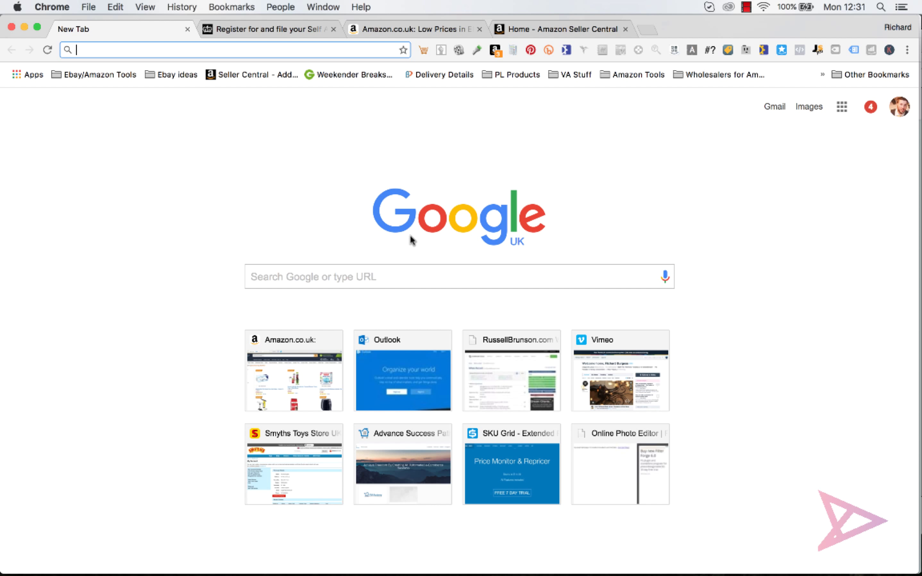
Close the empty New Tab to return to the GOV.UK Self Assessment registration page.
click(186, 30)
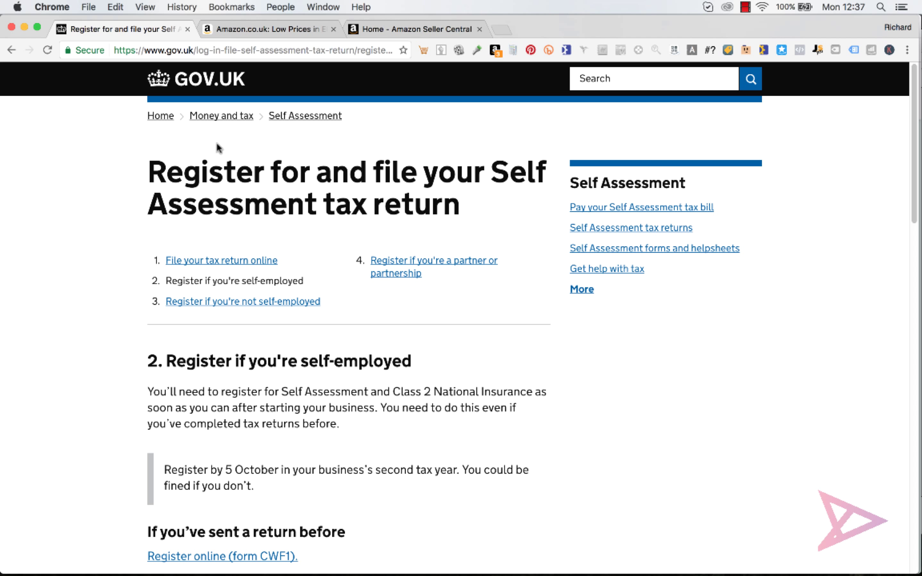
Close the Self Assessment tab and open Amazon.co.uk's Selling on Amazon page, scrolling down.
click(188, 29)
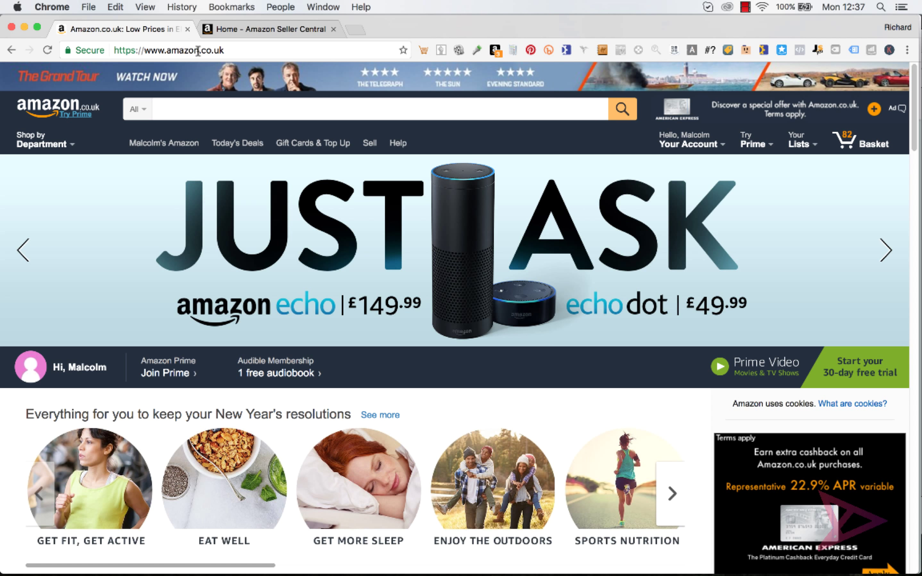
click(368, 147)
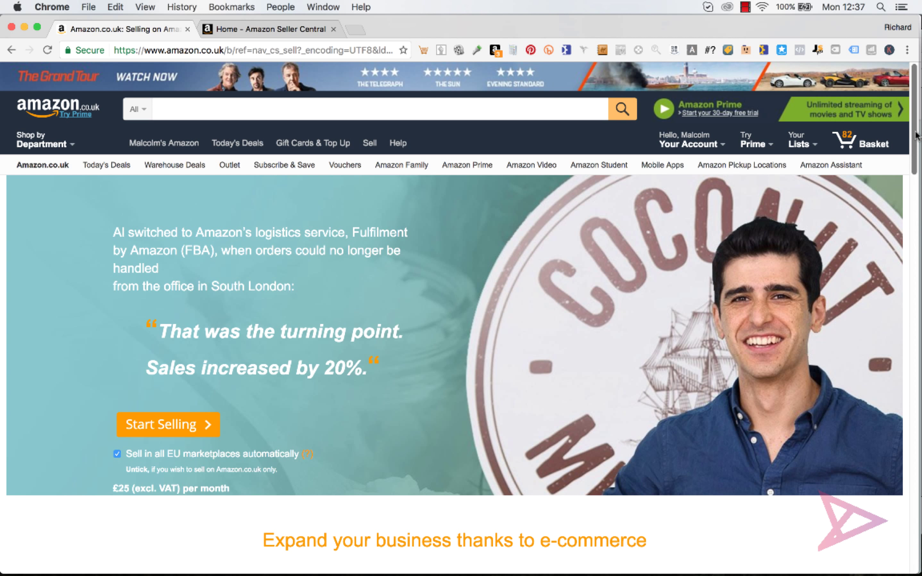
drag(916, 135, 918, 148)
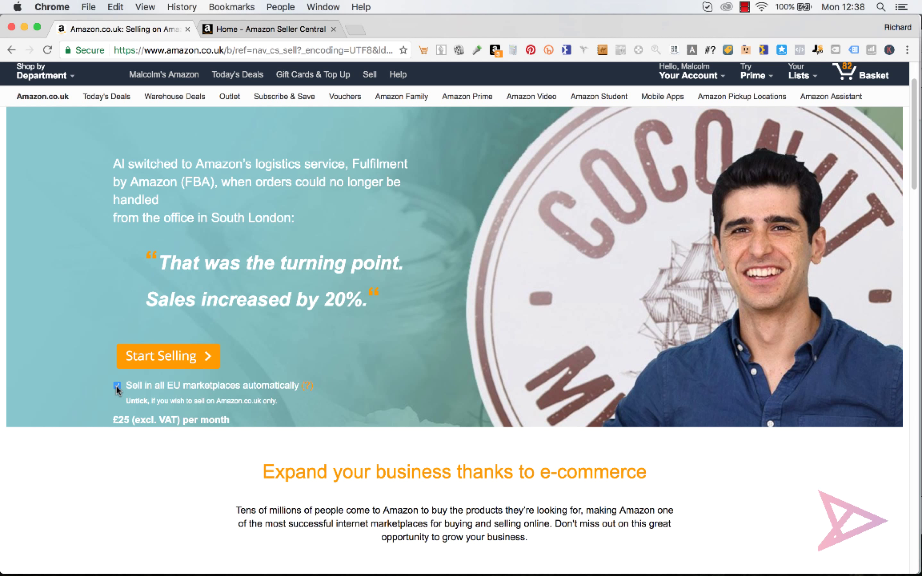
Start seller registration and enter the account holder's first and last name.
click(149, 362)
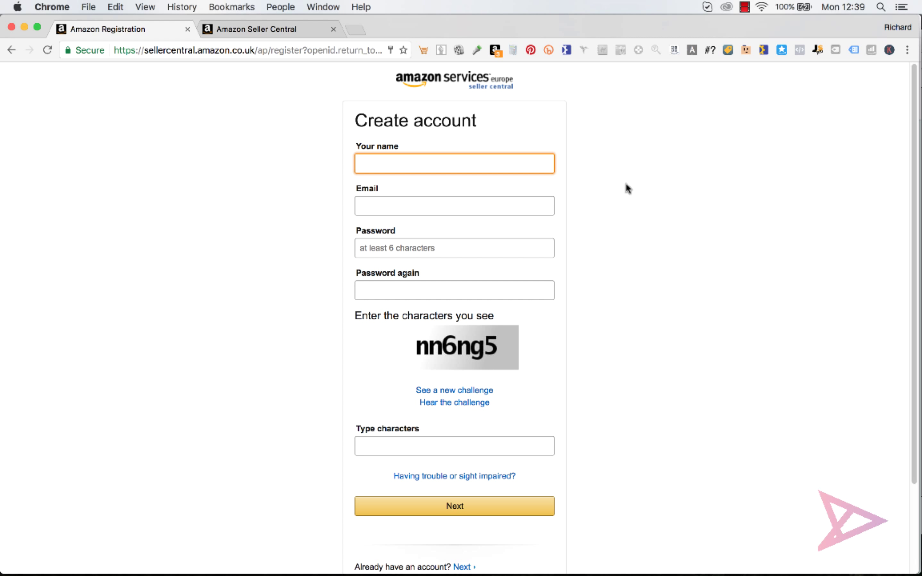
text(Joe)
key(Tab)
click(507, 165)
text(Bloggs)
click(715, 176)
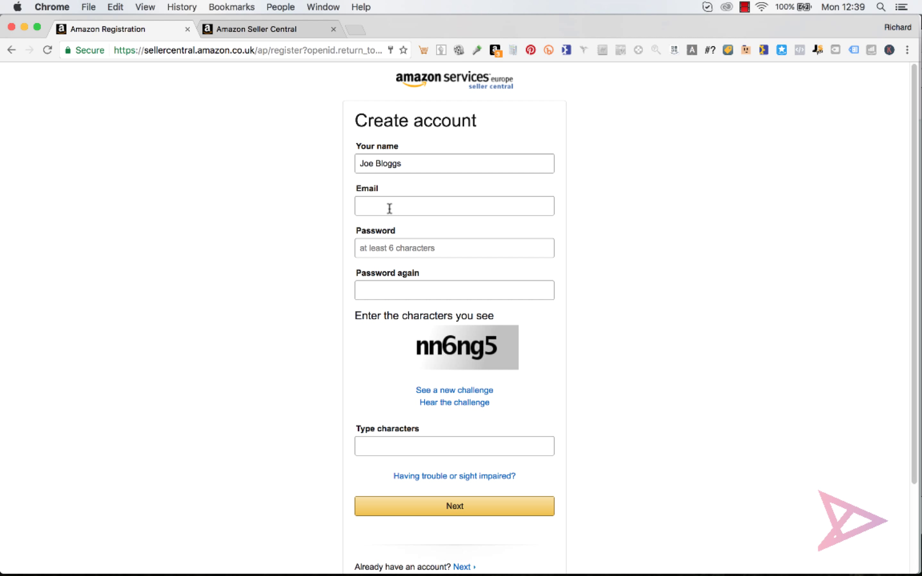
Enter the seller's Gmail e-mail address, correcting the mistyped domain.
click(390, 208)
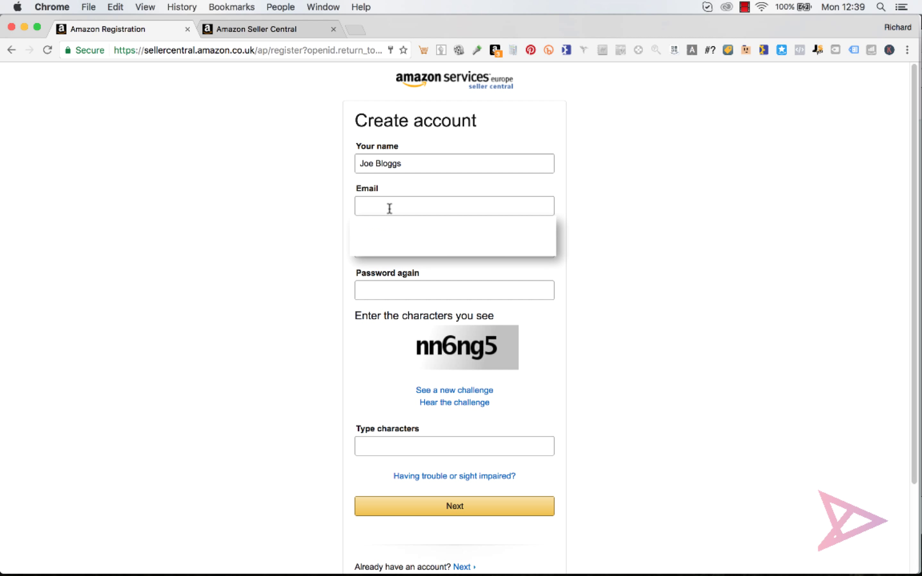
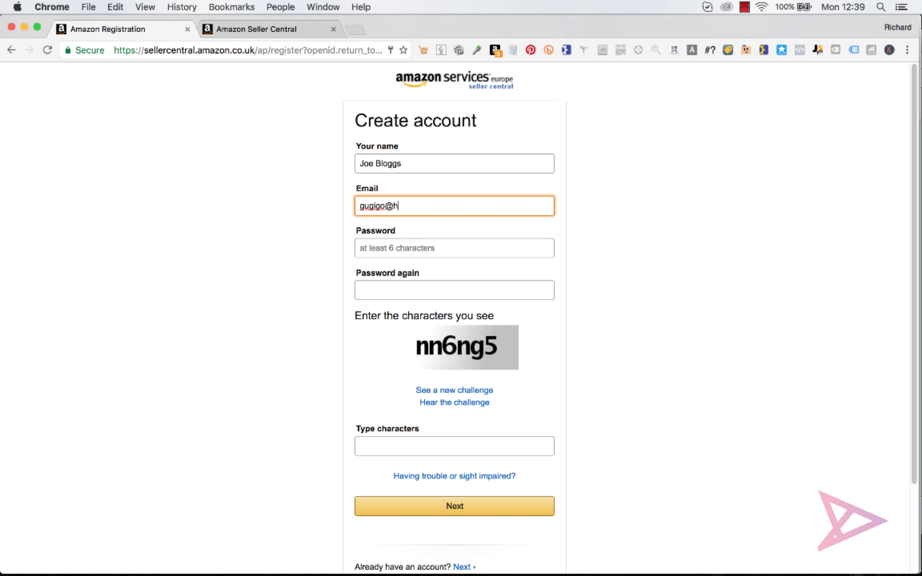
Enter and confirm the account password, fill in the challenge characters, and submit the form.
click(413, 248)
click(637, 231)
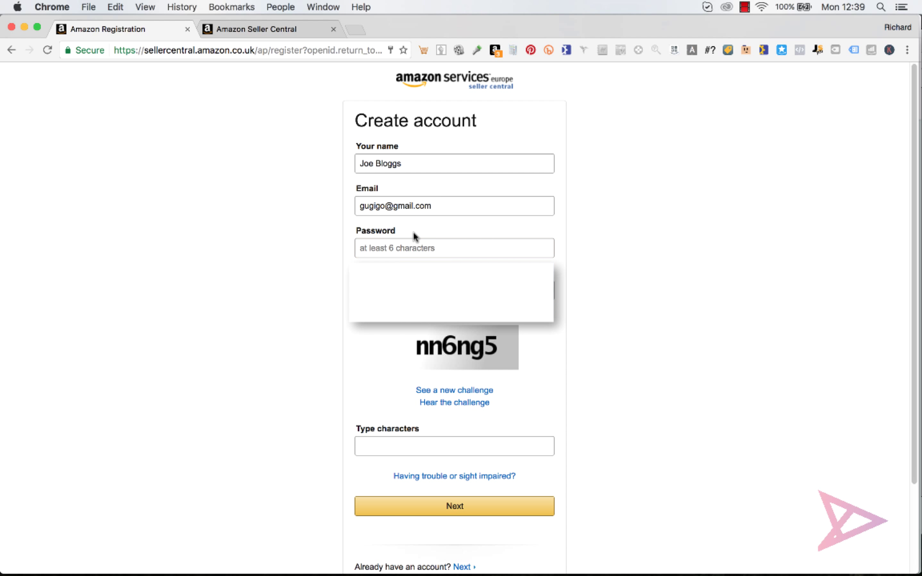
click(412, 246)
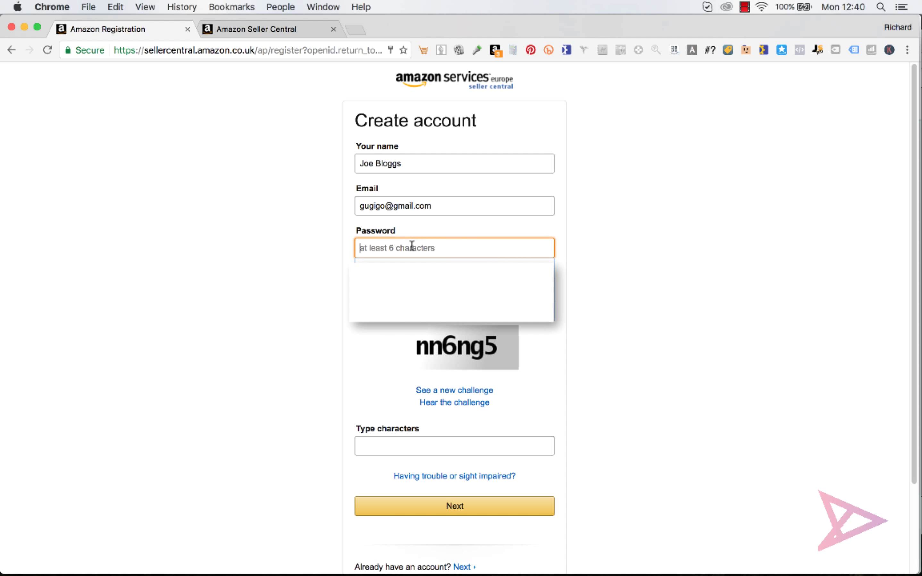
text(••••••••••)
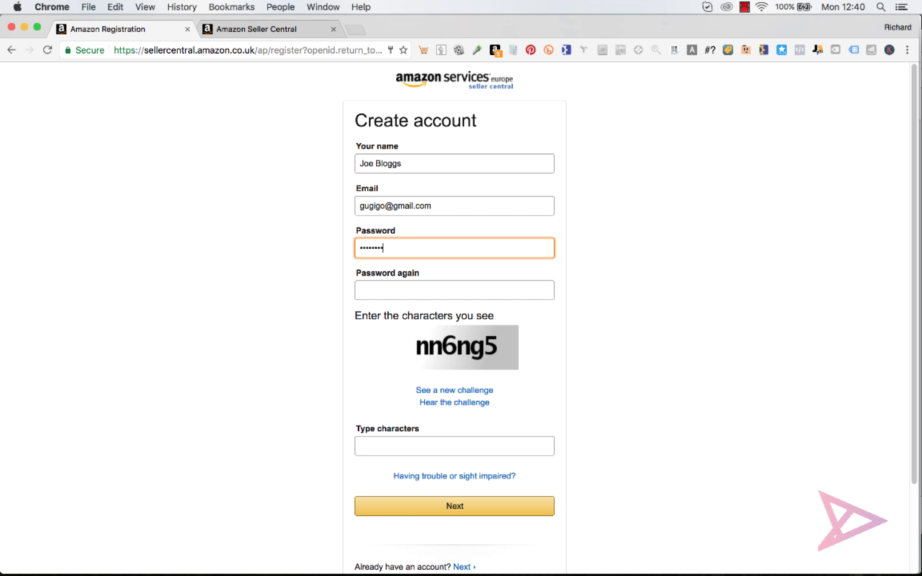
click(412, 293)
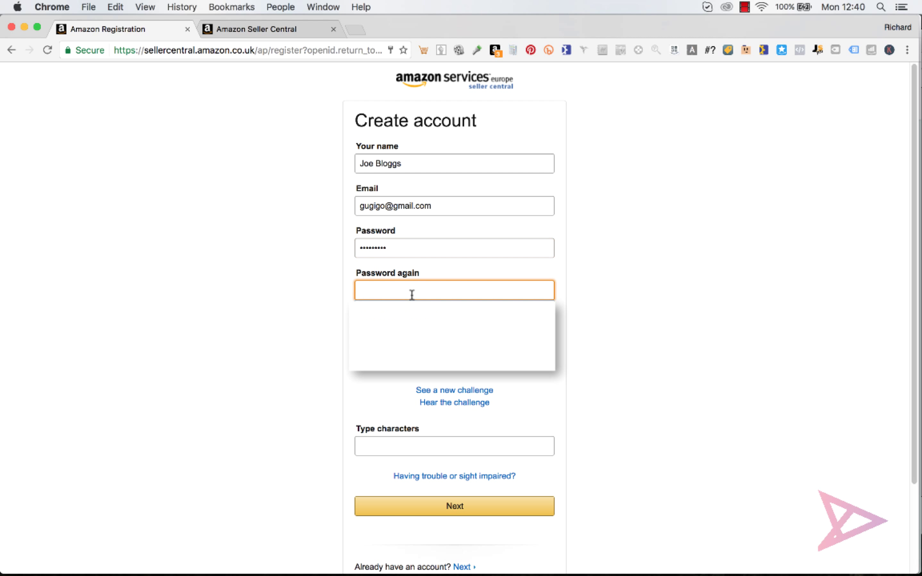
text(••••••••••)
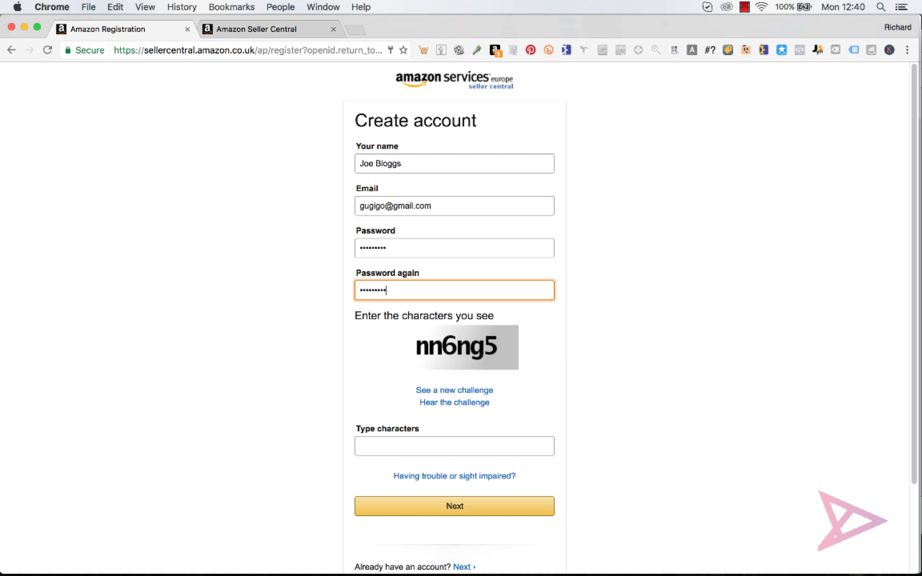
click(660, 336)
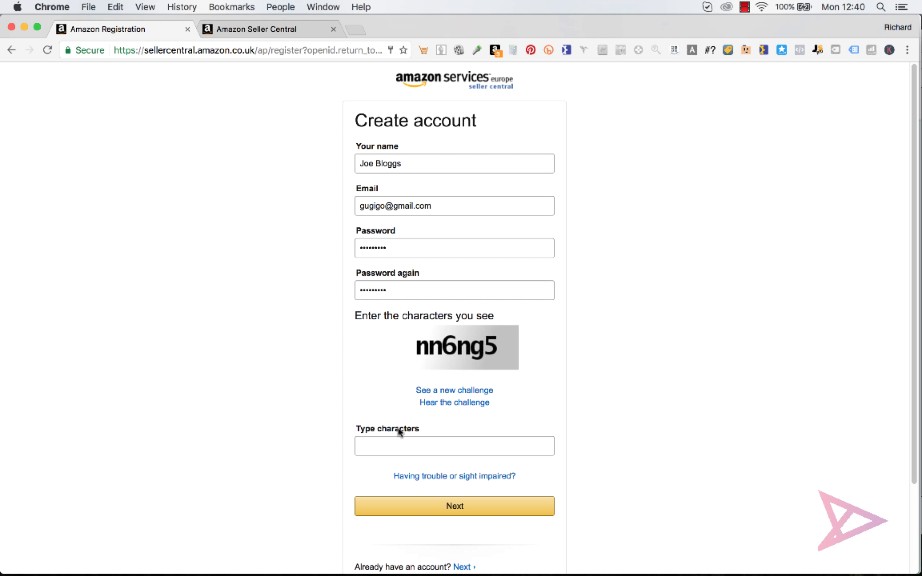
click(400, 441)
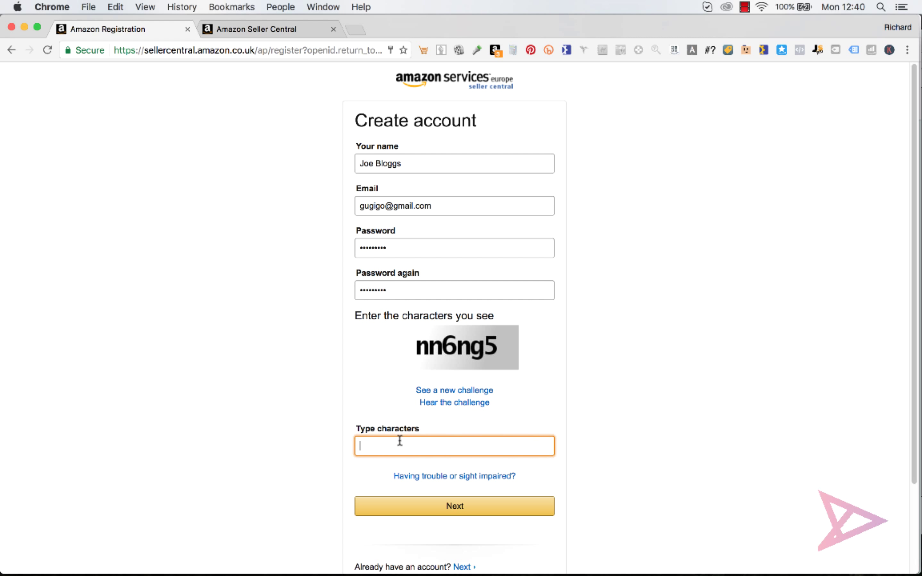
text(nn6ng5)
click(463, 515)
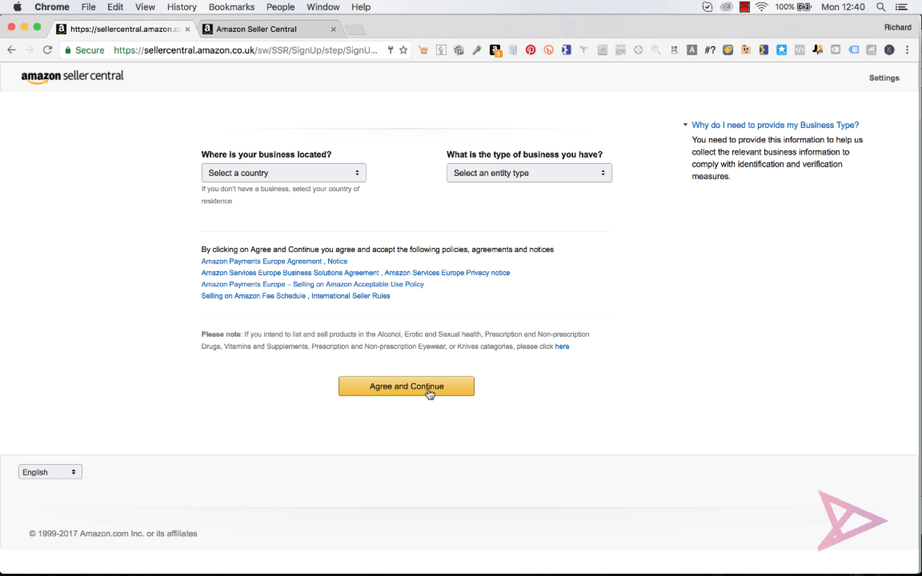
Set 'Where is your business located?' to United Kingdom.
click(429, 392)
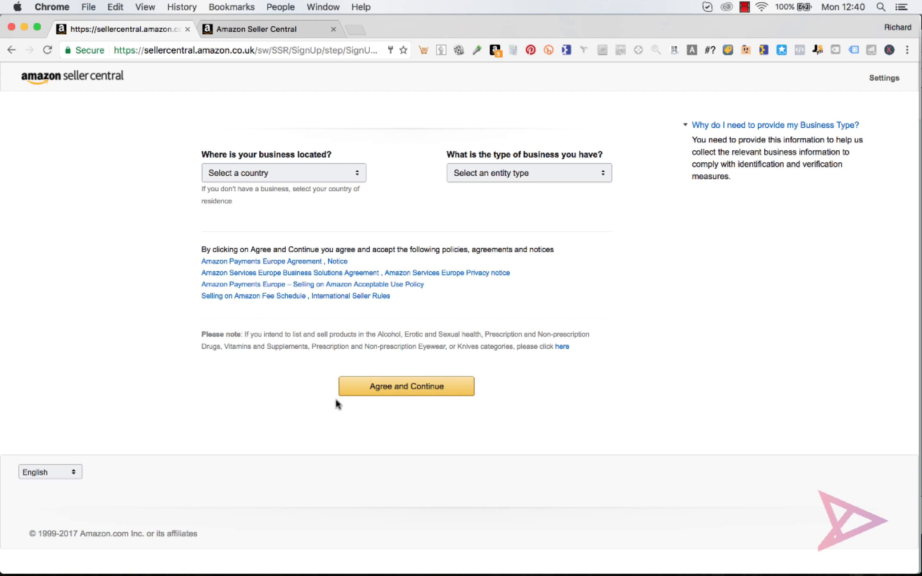
click(328, 178)
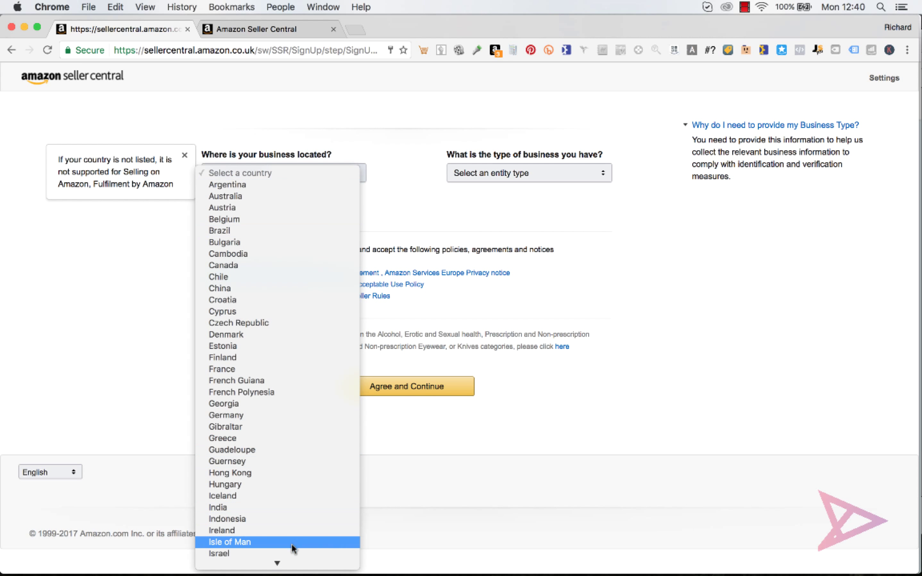
mouse_move(288, 568)
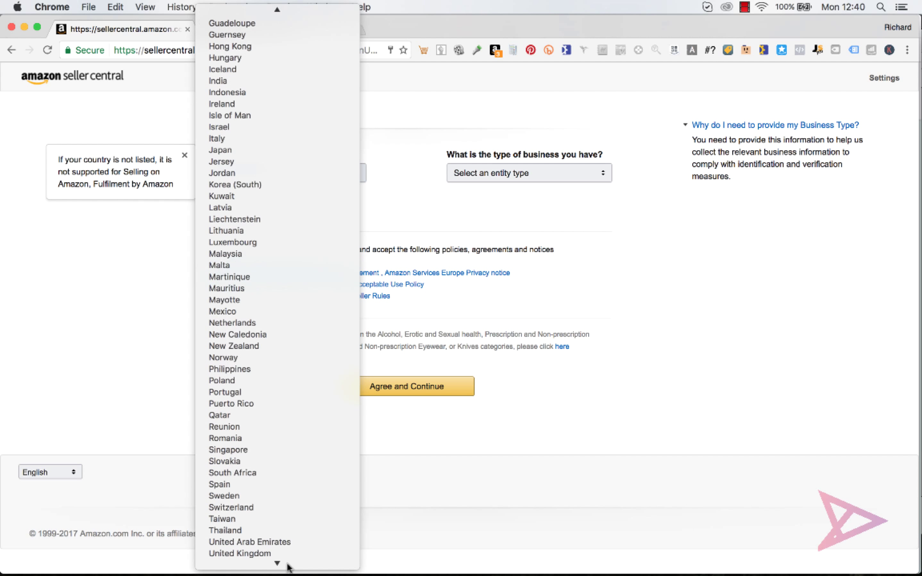
click(270, 536)
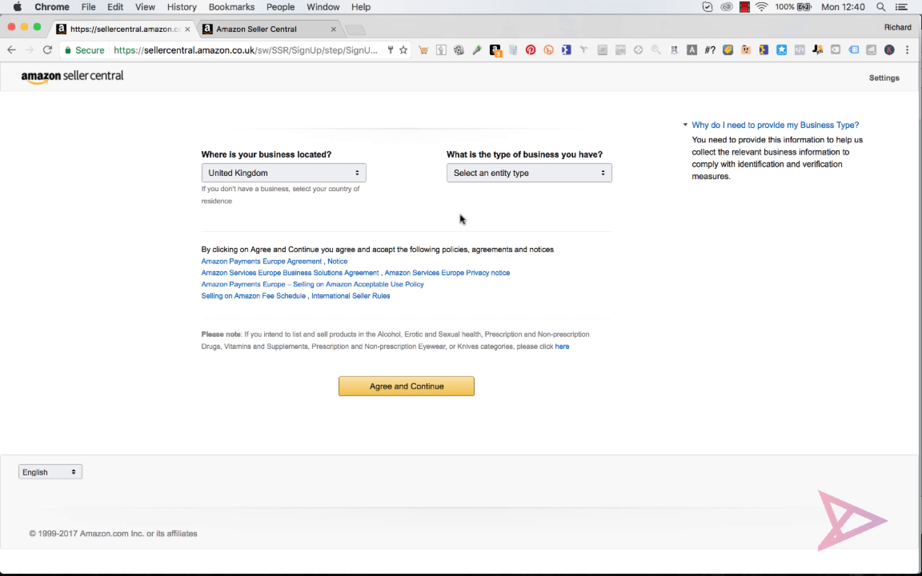
Open the business type dropdown listing options like UK Sole Proprietor and Charity.
click(571, 175)
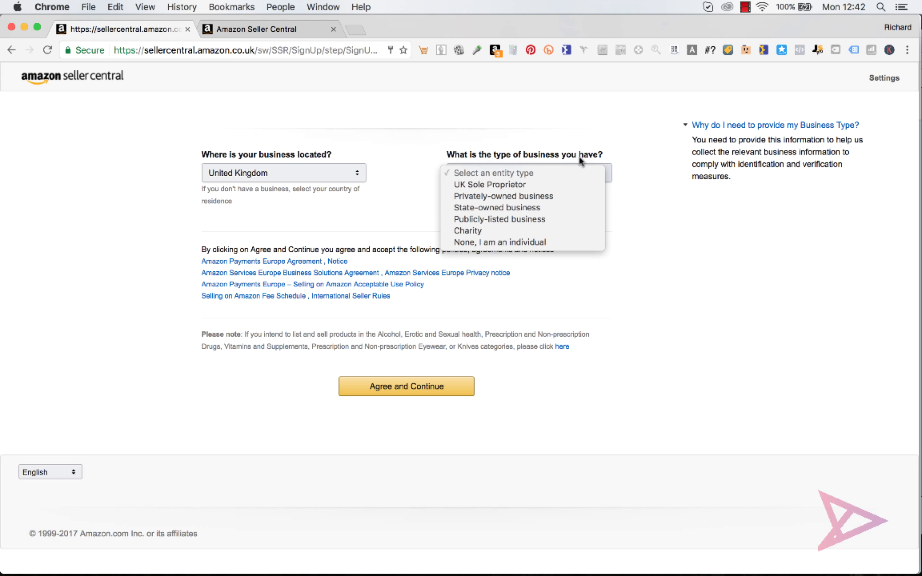
Choose UK Sole Proprietor, enter the owner's name as legal business name, and agree to continue.
click(529, 184)
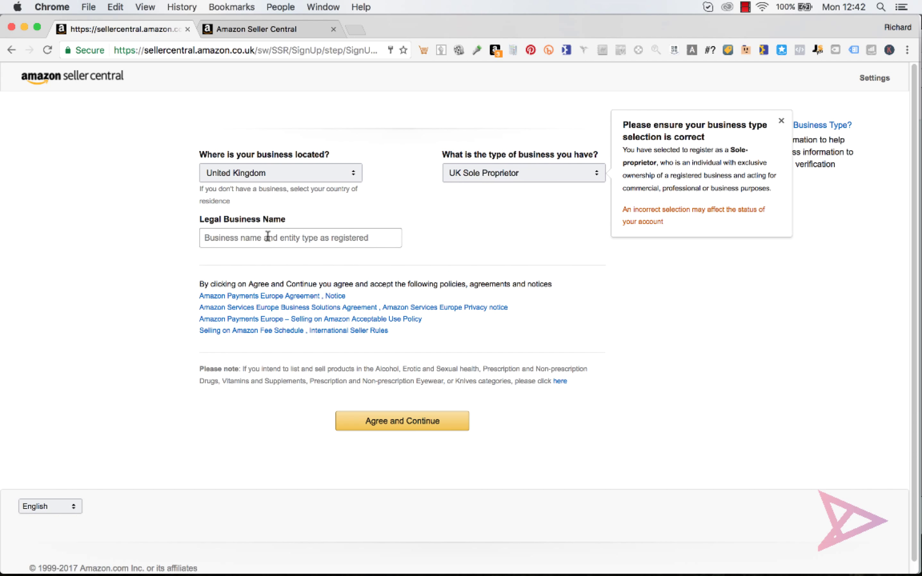
click(298, 240)
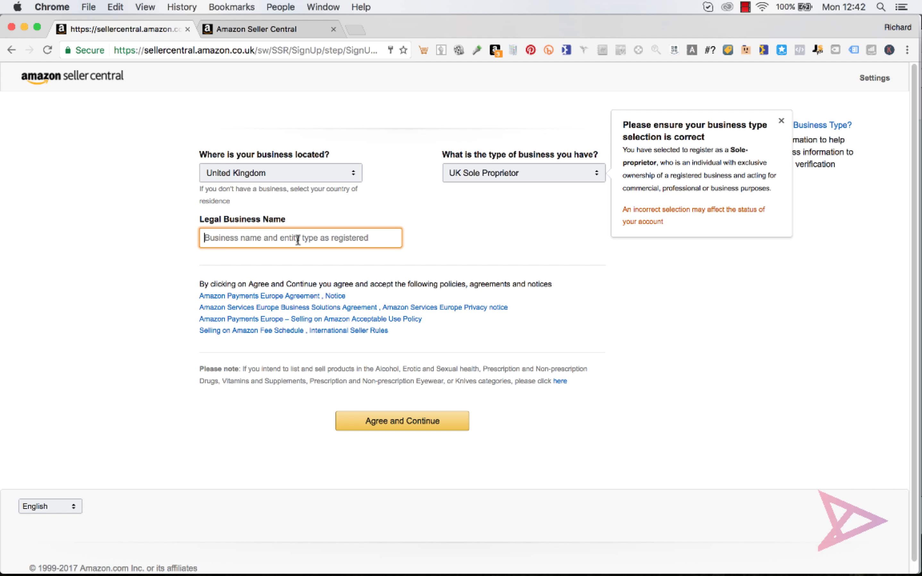
text(Jo)
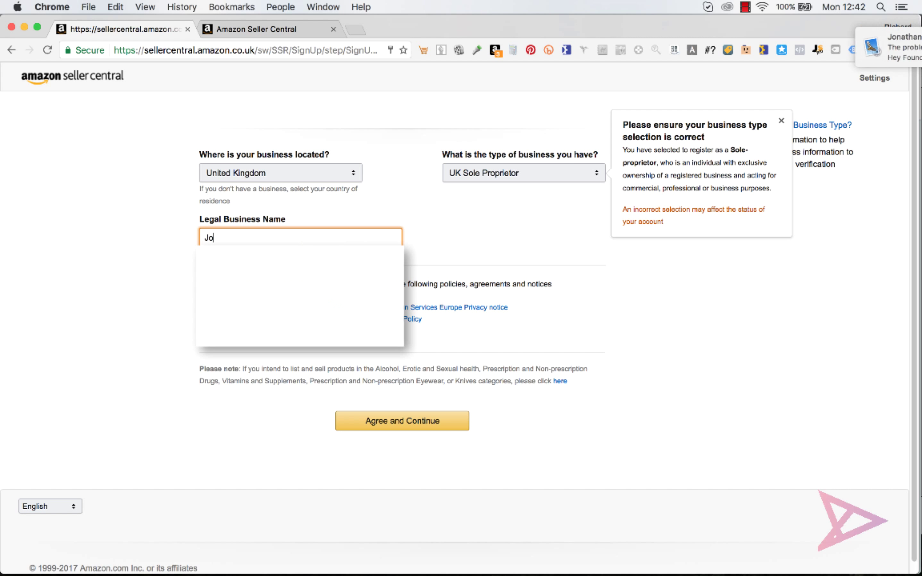
text(e Bloggs)
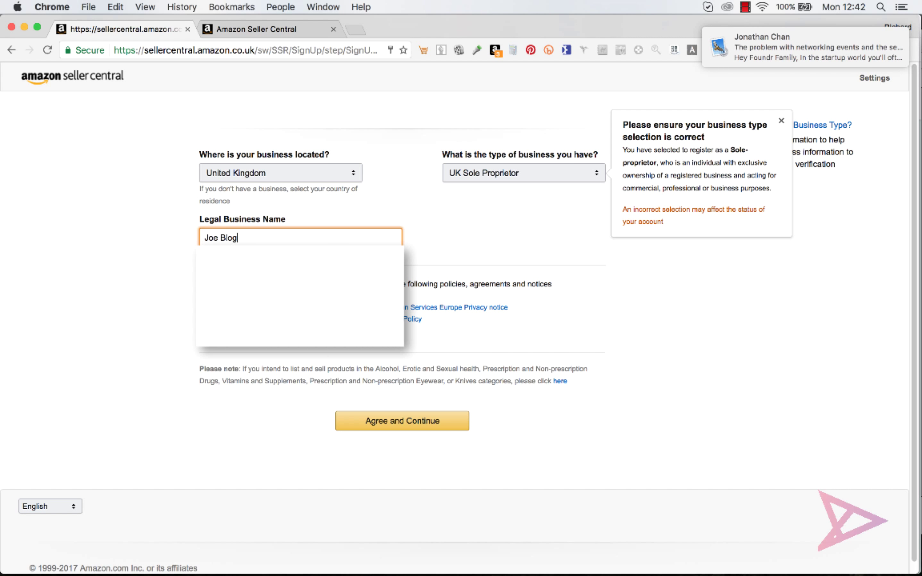
click(398, 425)
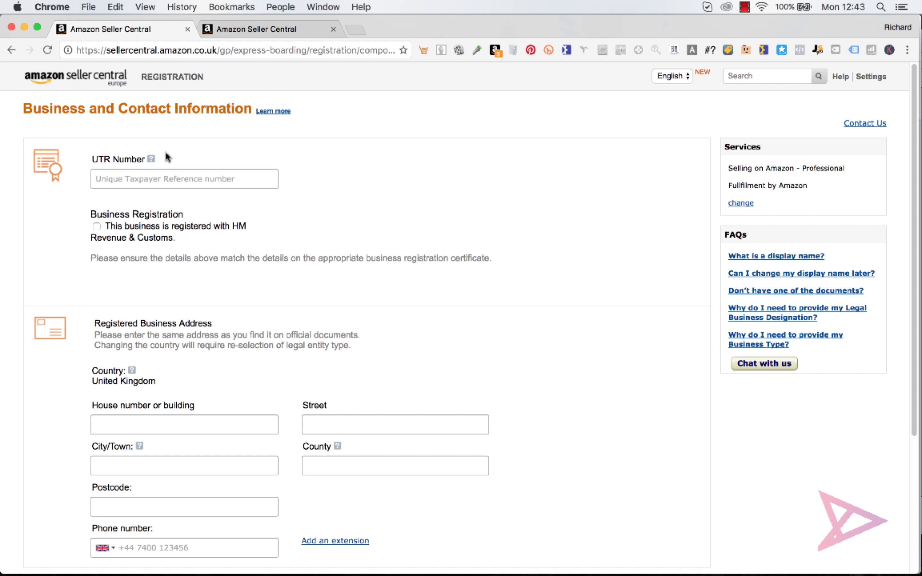
Enter the business's UTR number and tick 'registered with HM Revenue & Customs'.
click(146, 178)
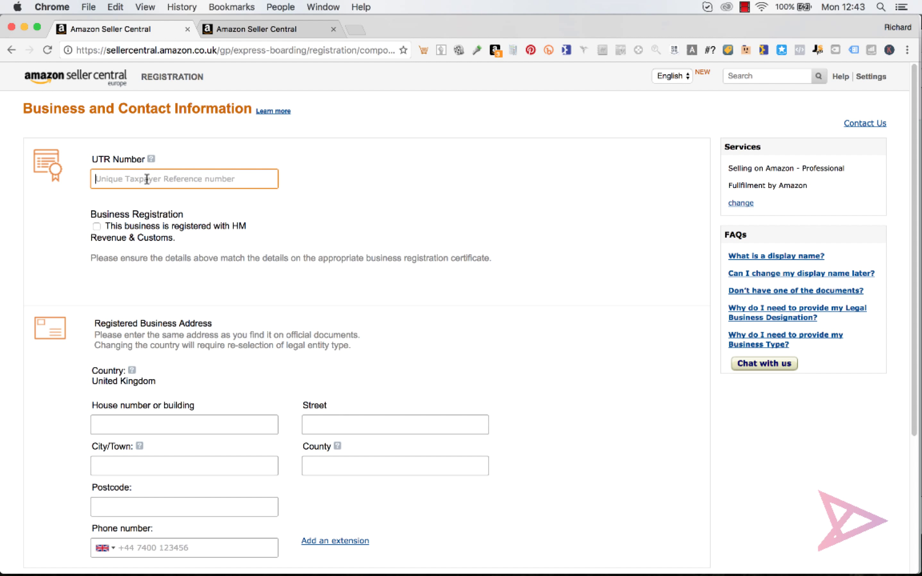
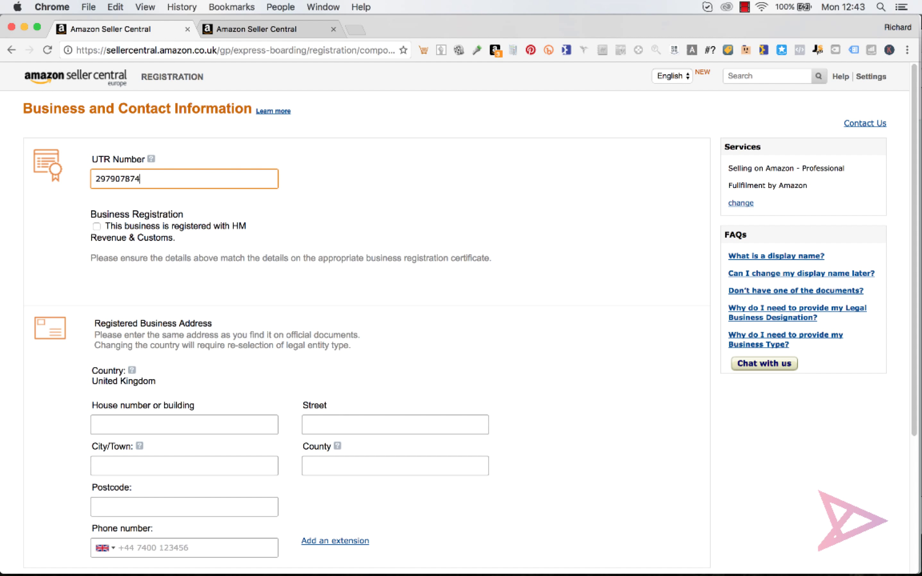
click(96, 226)
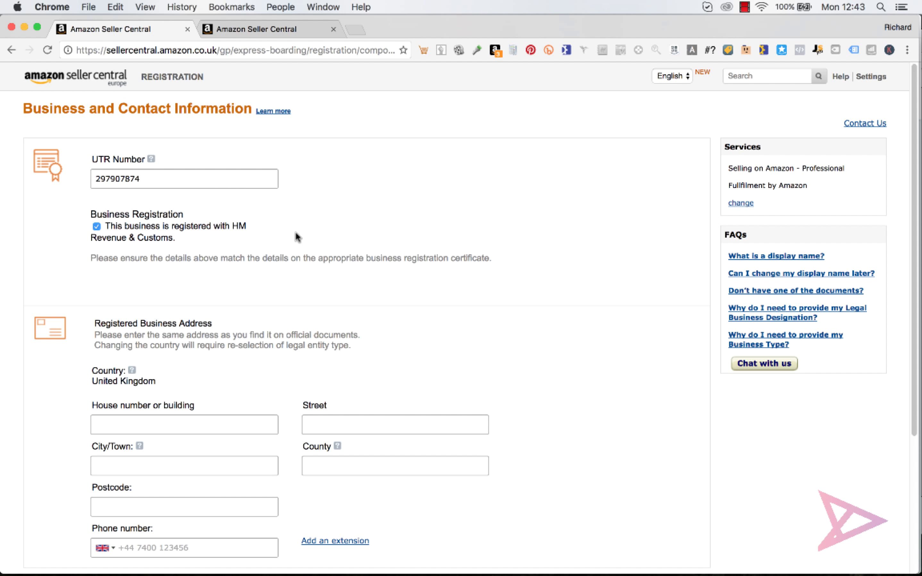
drag(916, 151, 910, 270)
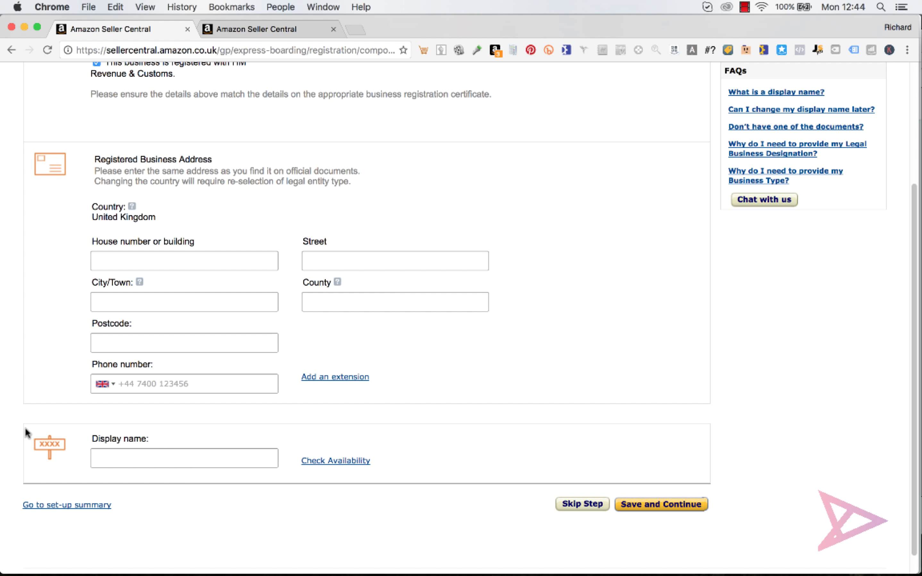
Skip the Business and Contact Information step, leaving address and display name empty.
drag(94, 425, 156, 436)
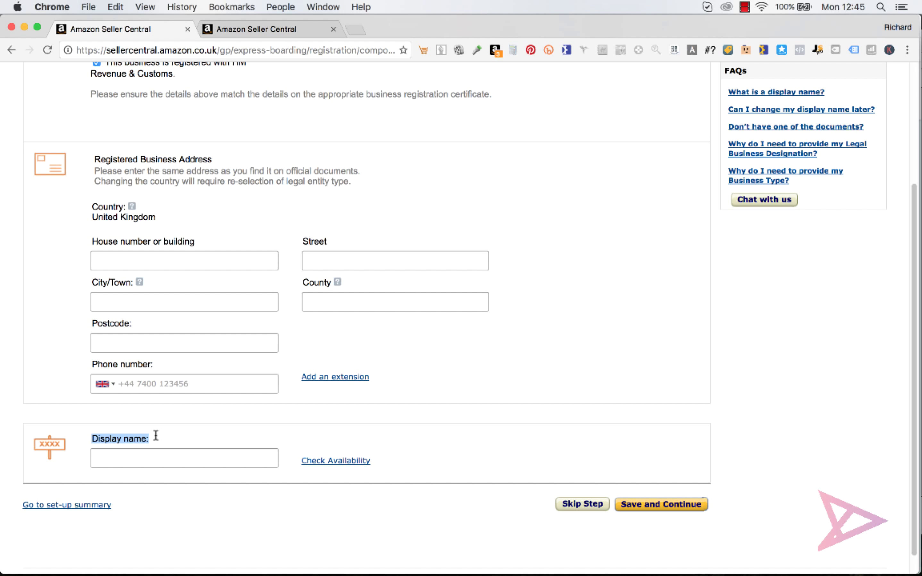
click(156, 436)
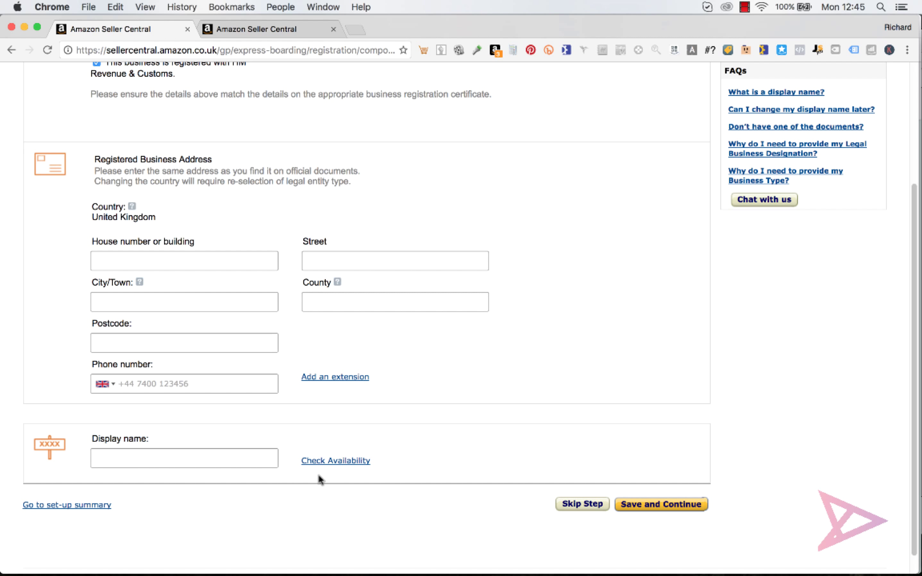
click(581, 504)
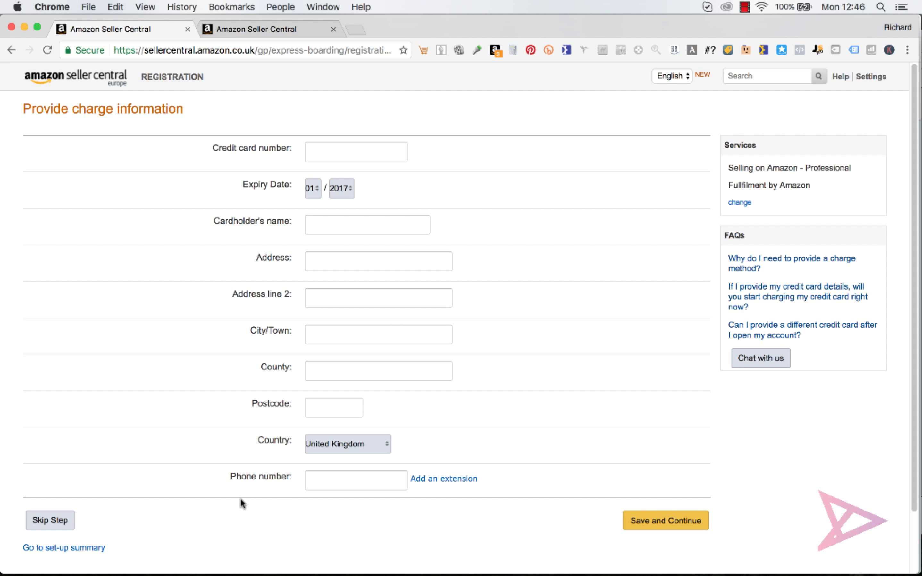
Skip the charge information step and choose text message for phone verification.
click(50, 520)
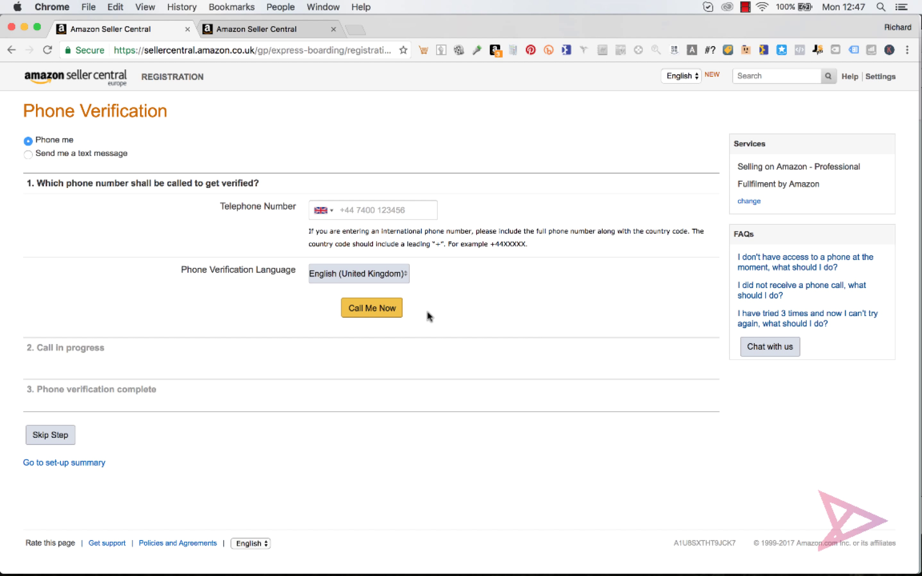
click(29, 154)
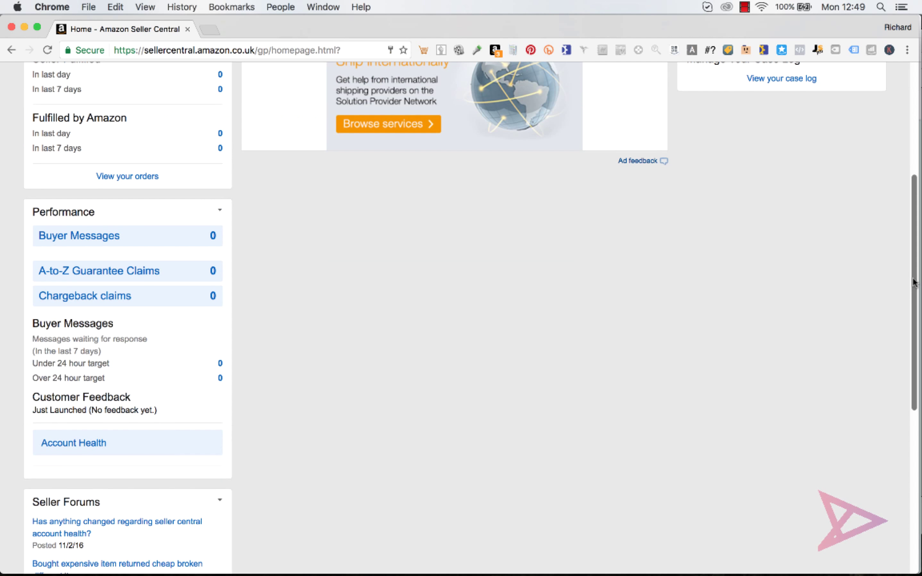
Scroll to the top of the Seller Central dashboard showing Customer Feedback 'Just Launched'.
scroll(905, 158, up, 10)
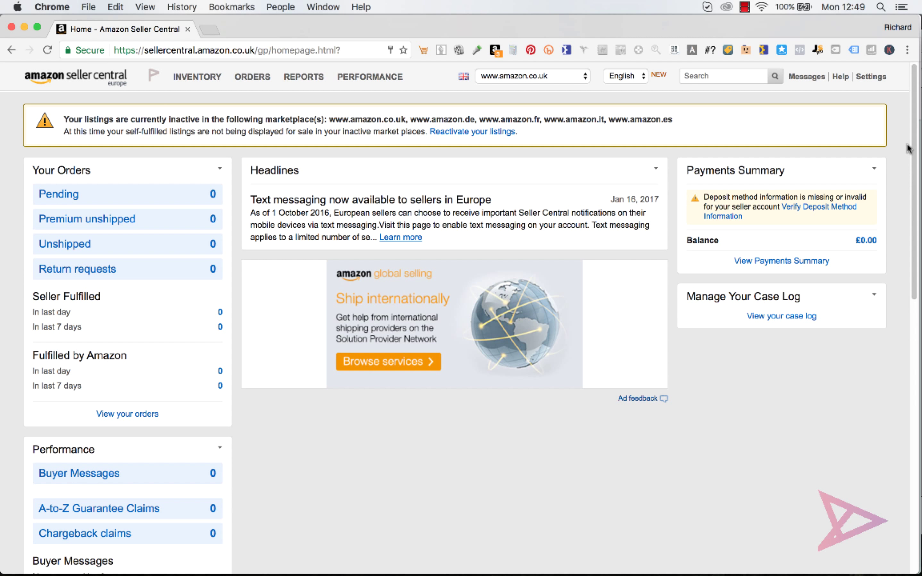